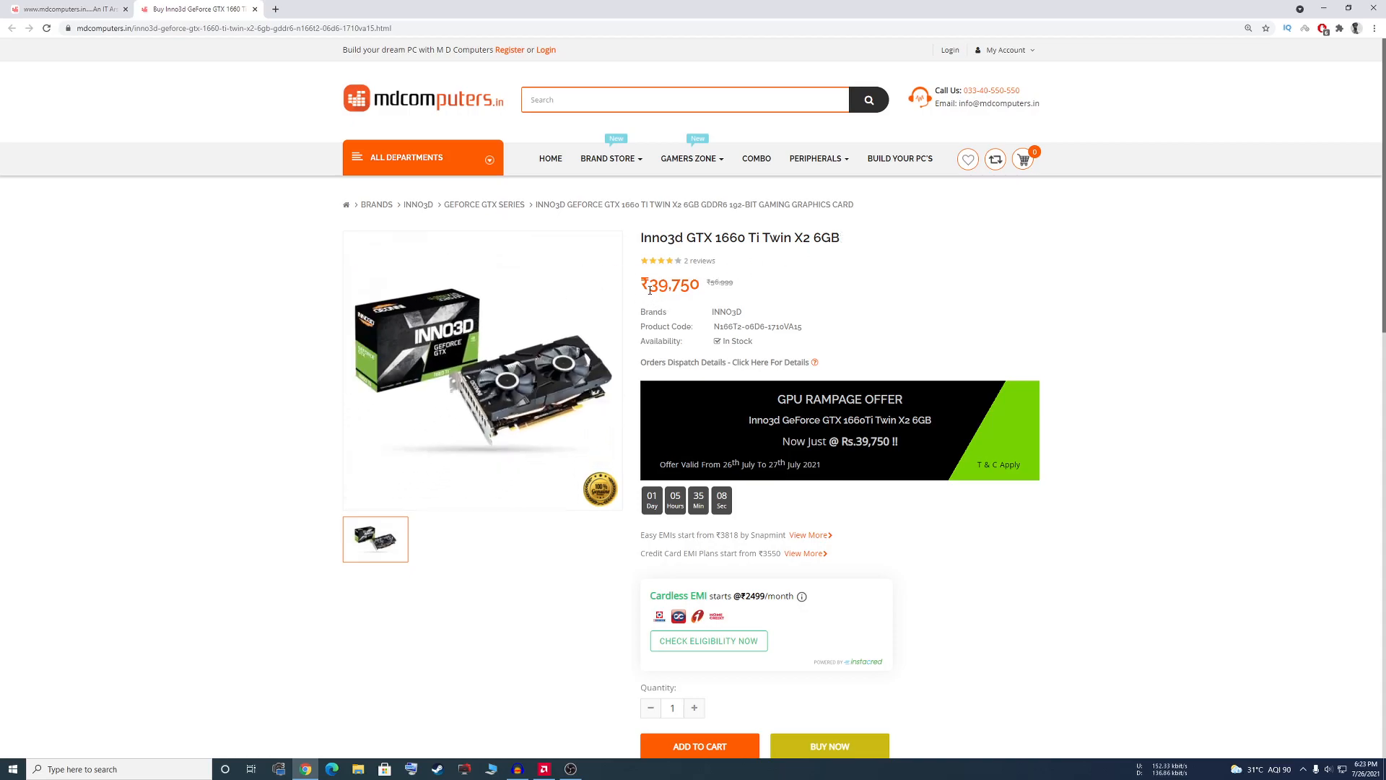
drag(649, 288, 721, 293)
click(676, 291)
double_click(714, 282)
drag(782, 441, 1029, 448)
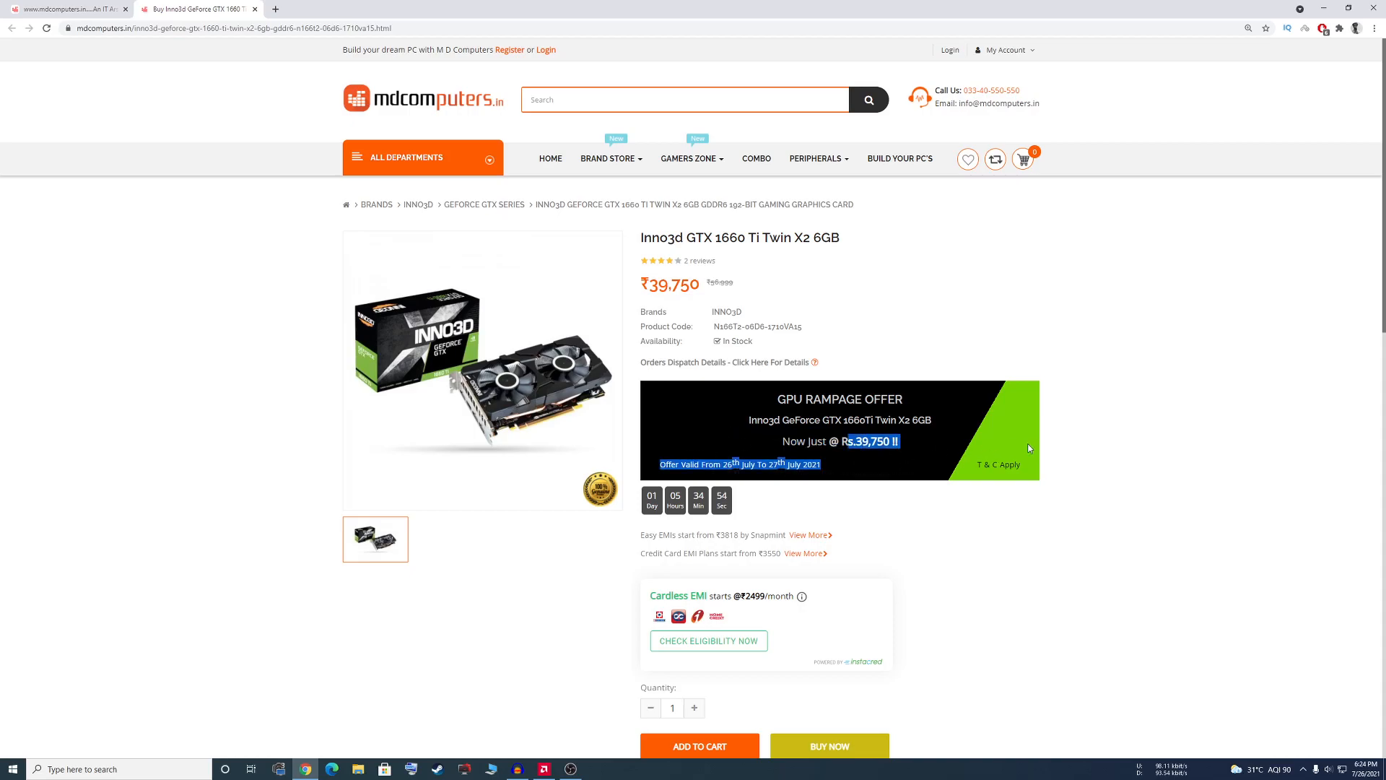
click(1154, 522)
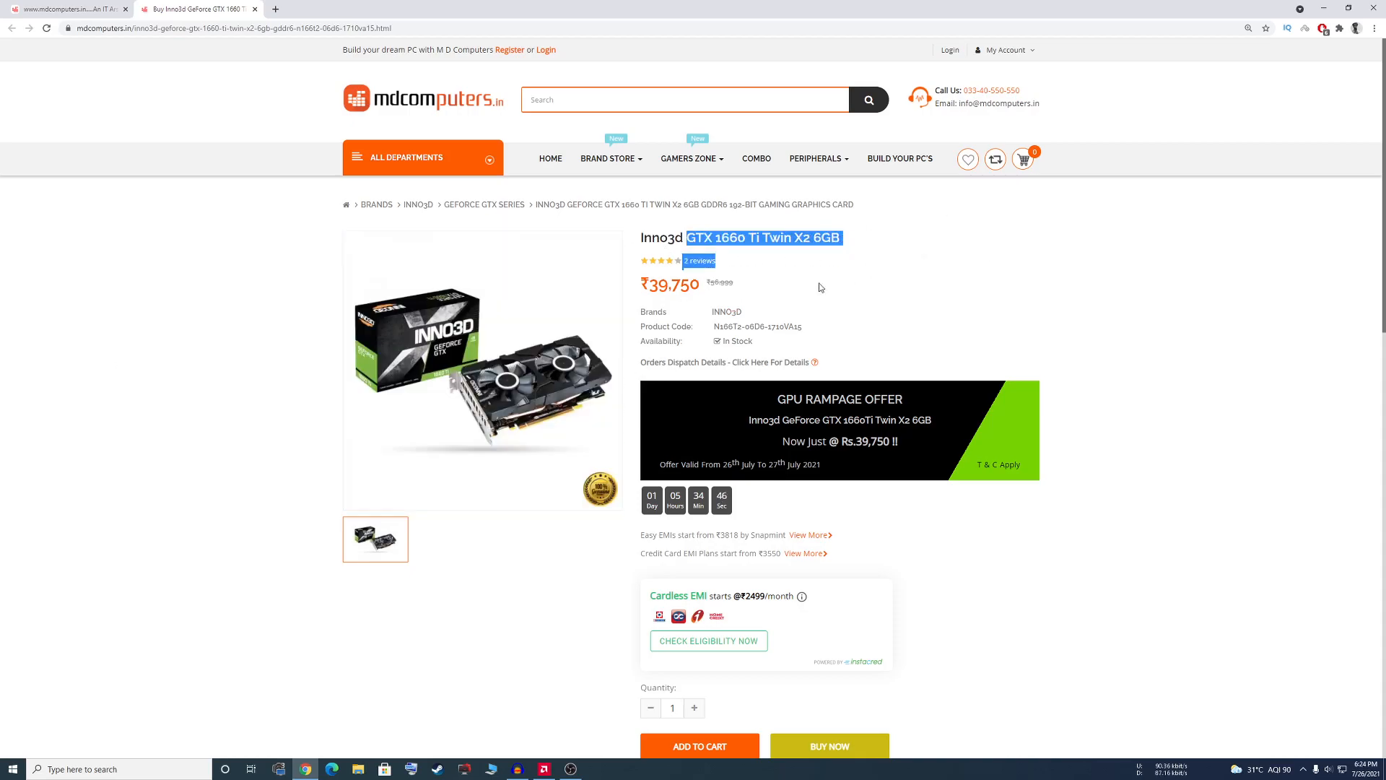
drag(626, 257, 729, 362)
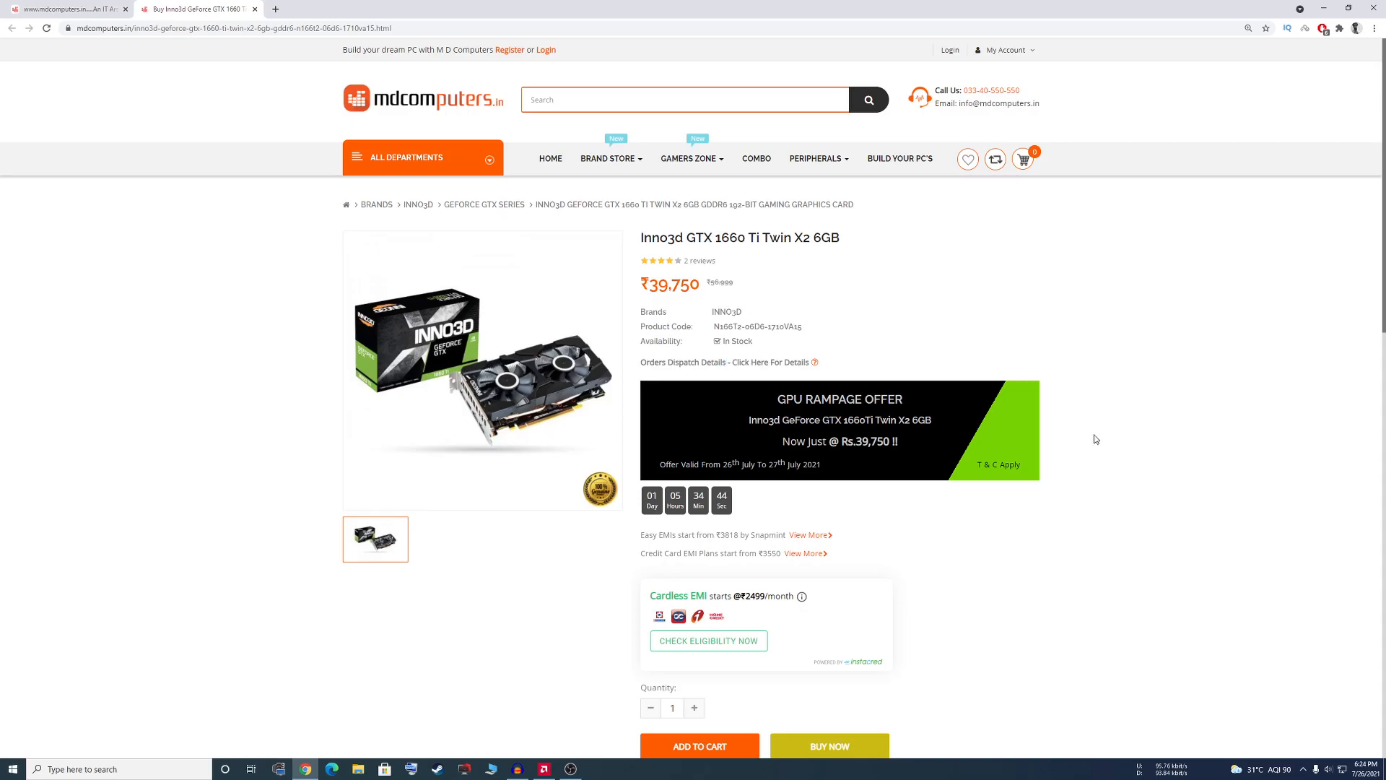
double_click(663, 496)
drag(628, 233, 797, 238)
click(805, 266)
drag(755, 408, 1068, 610)
click(879, 261)
click(860, 244)
drag(831, 238, 669, 237)
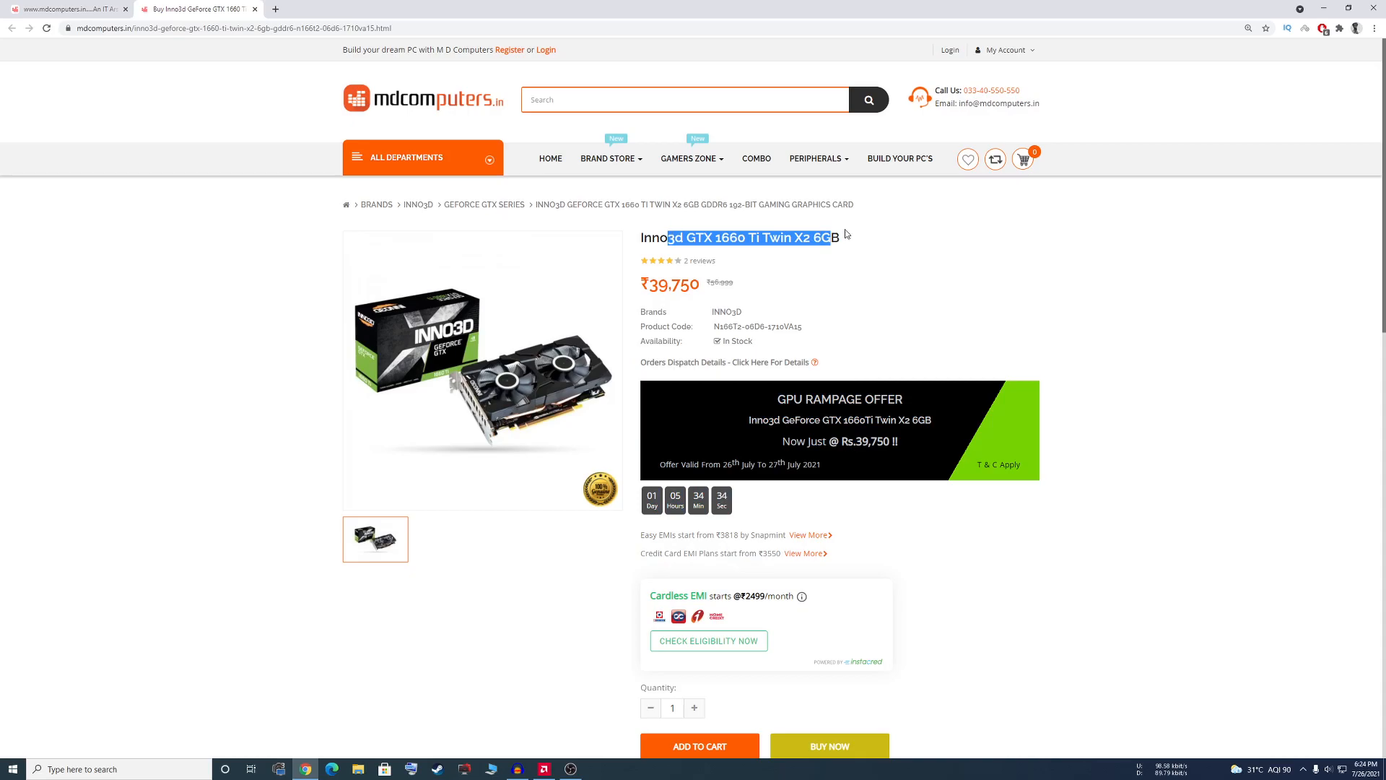
click(779, 261)
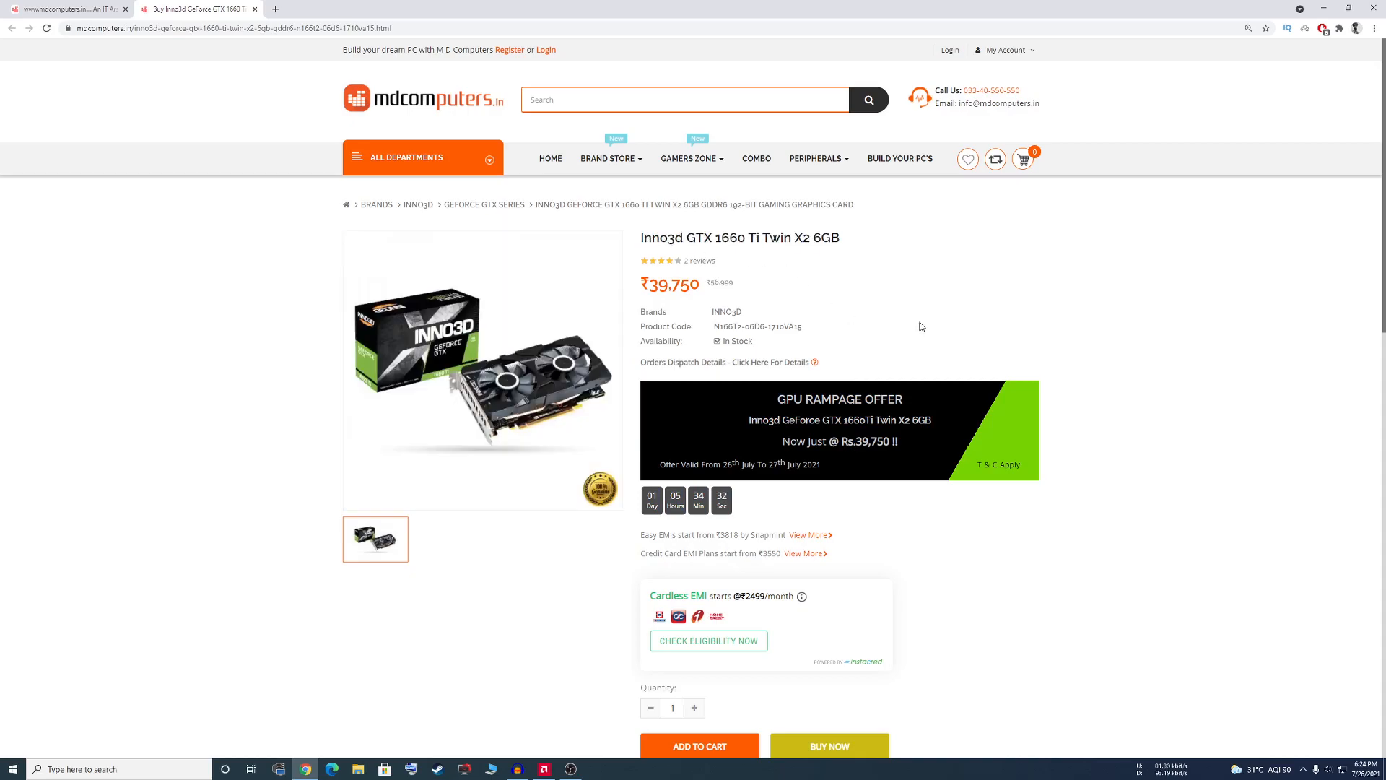
drag(853, 233, 771, 250)
click(772, 251)
scroll(1089, 254, down, 2)
scroll(1088, 254, up, 2)
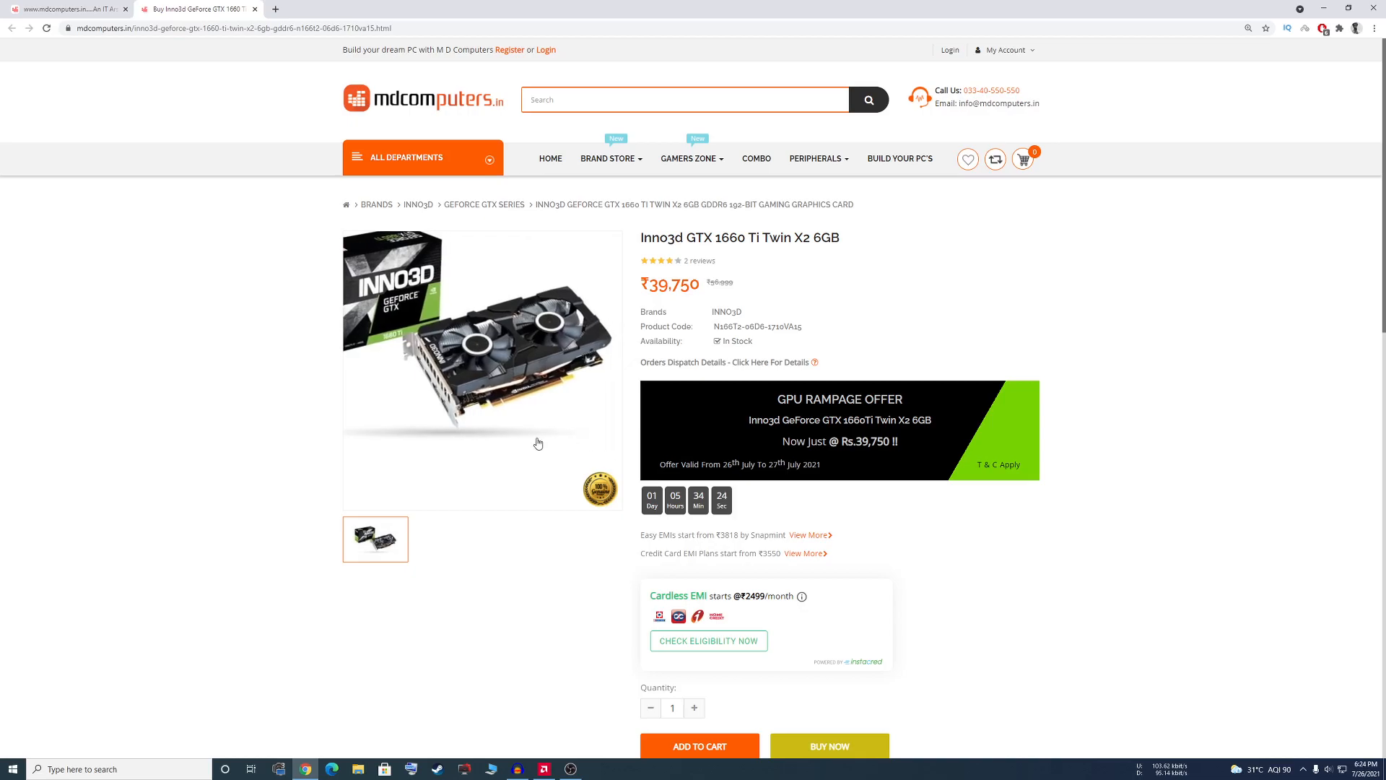
scroll(605, 507, down, 5)
scroll(777, 531, up, 2)
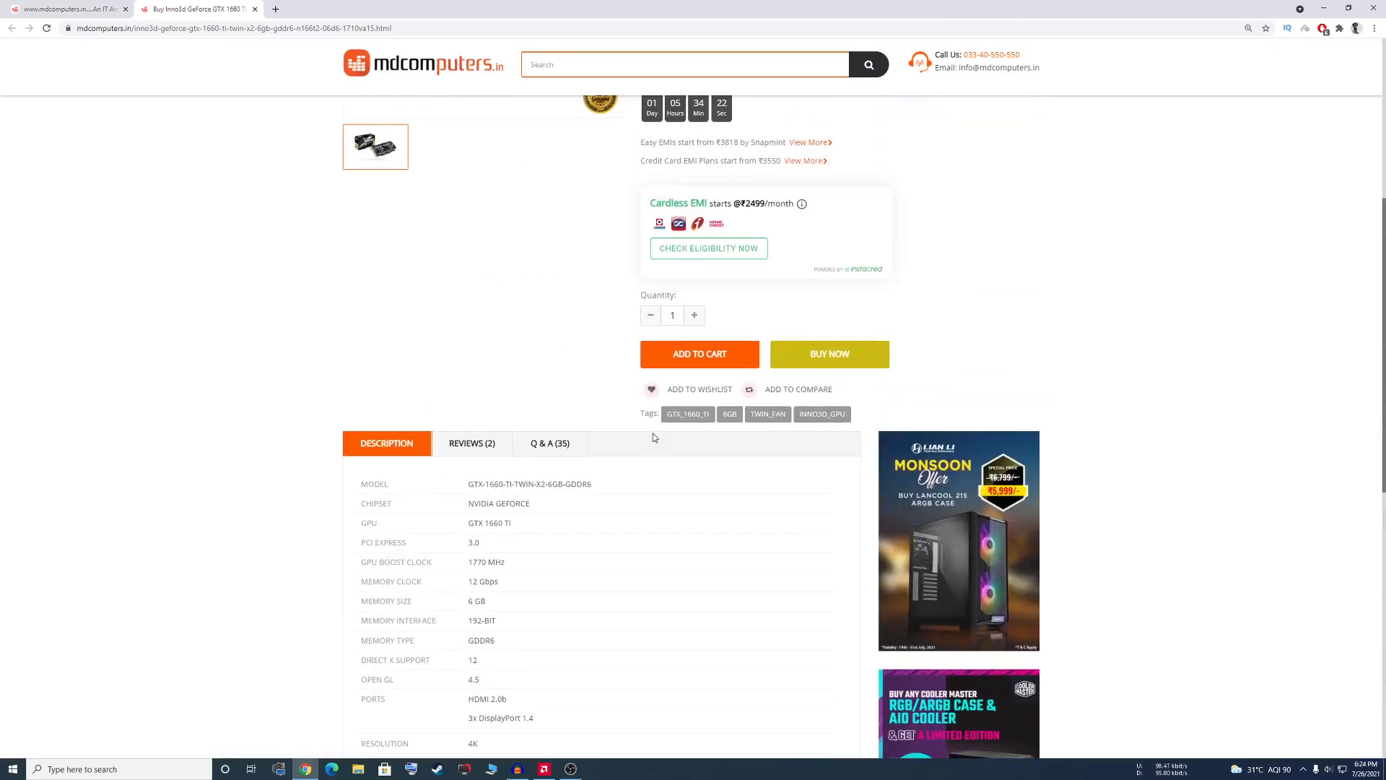
scroll(851, 608, up, 3)
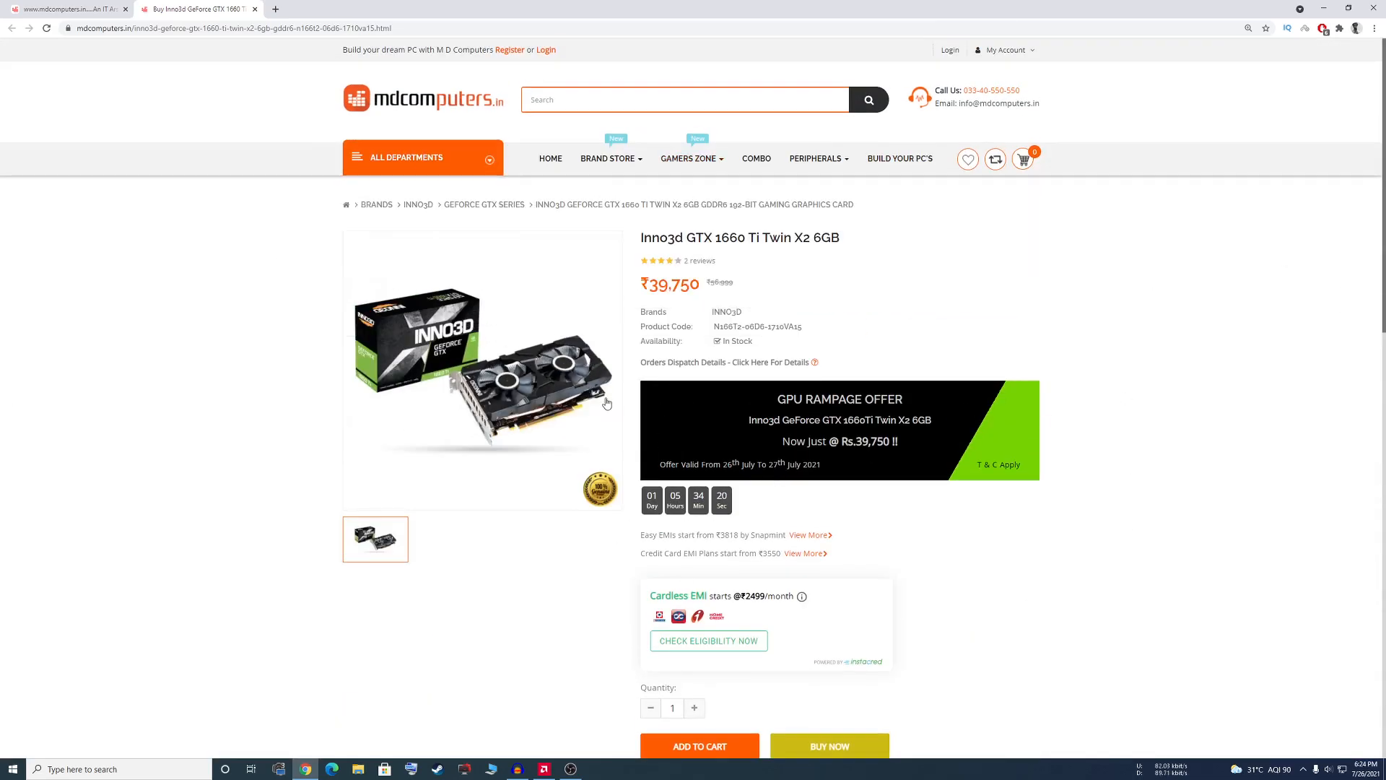